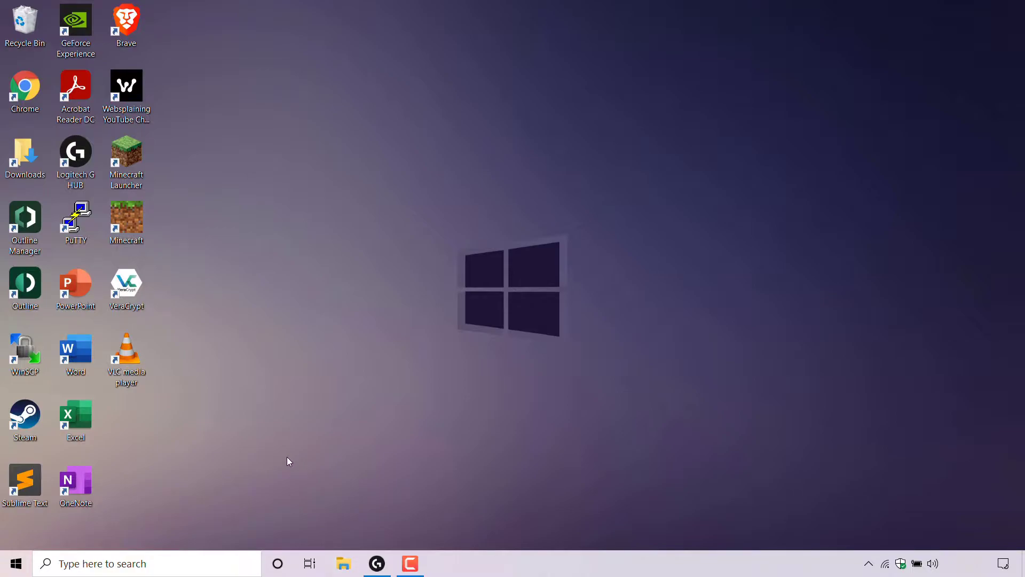
Search Windows for 'file explorer' so File Explorer shows as the best-match app.
left_click(180, 565)
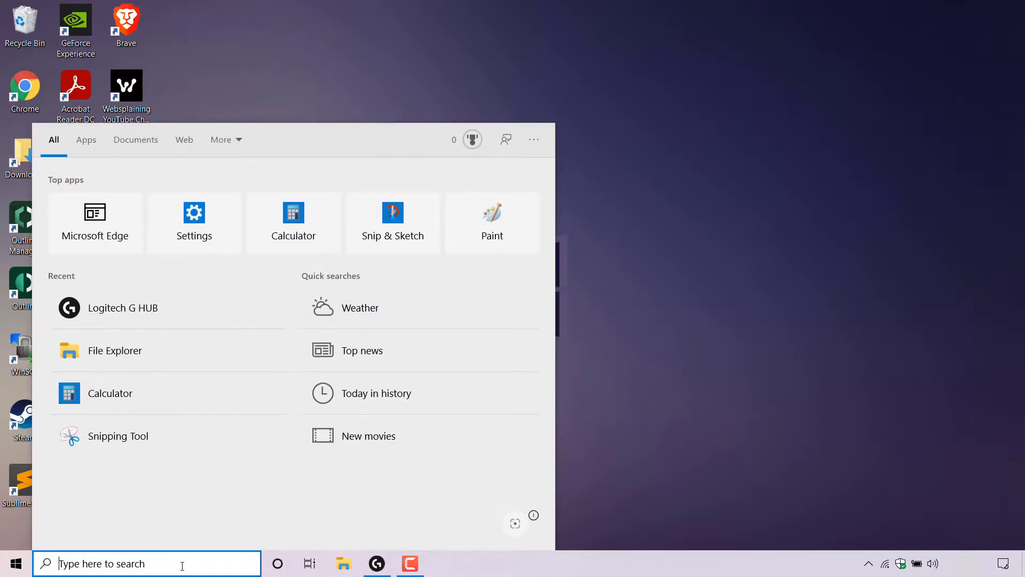
type("file explorer")
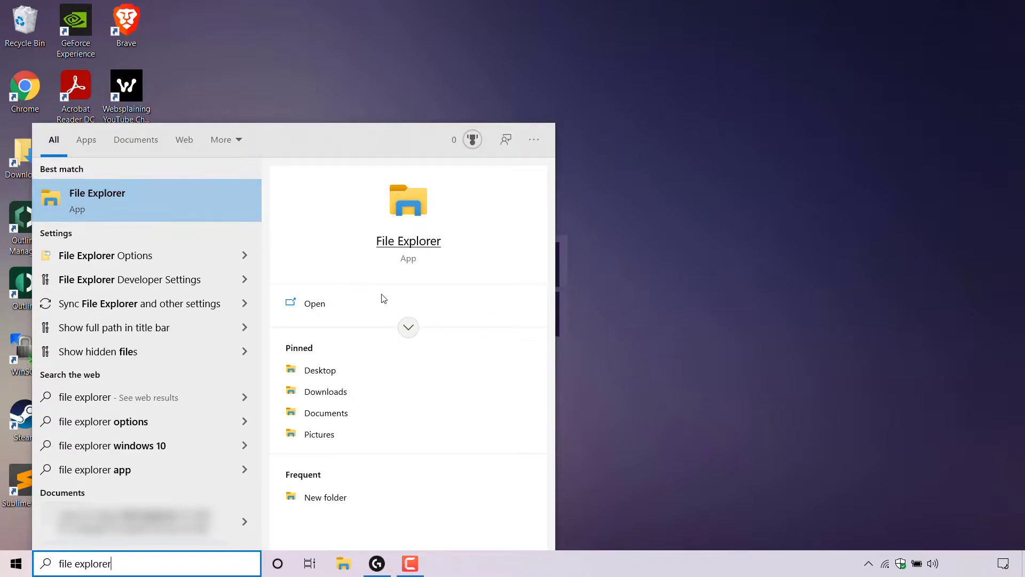
Launch File Explorer from the search result, opening on Quick access.
left_click(318, 305)
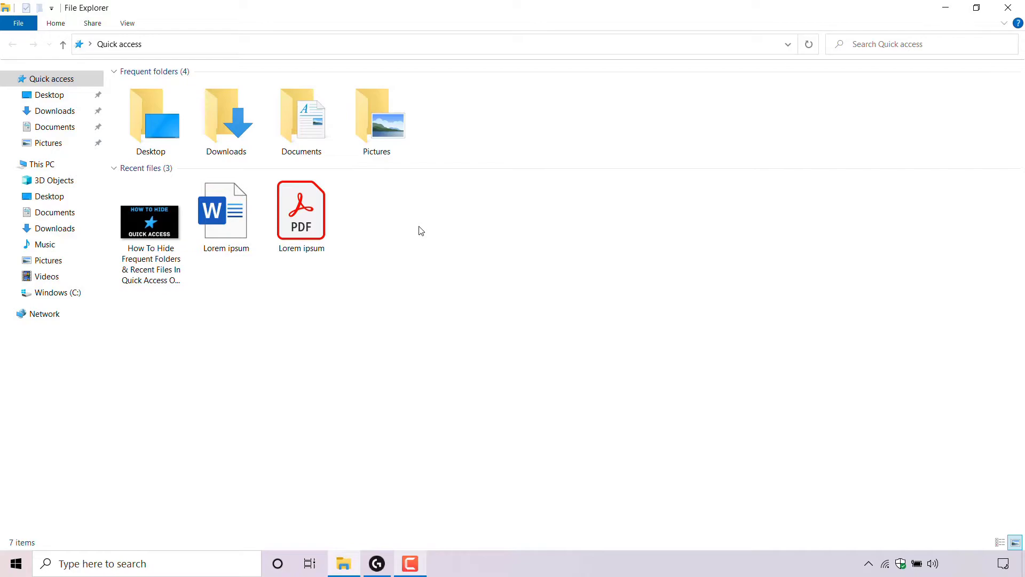
Open Folder Options from Quick access and clear the File Explorer history under Privacy.
mouse_move(52, 78)
right_click(79, 81)
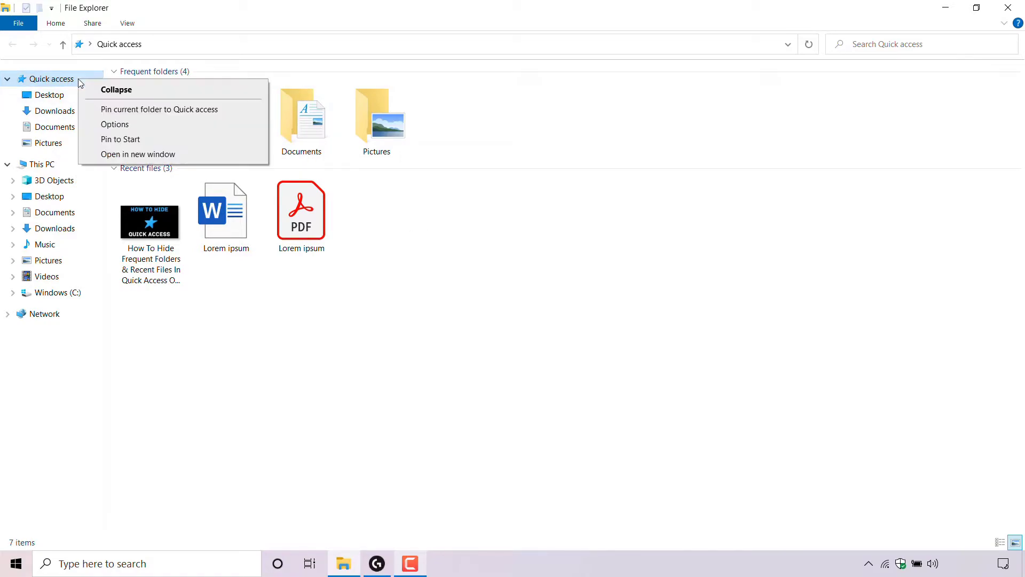
left_click(143, 125)
left_click_drag(149, 86, 646, 127)
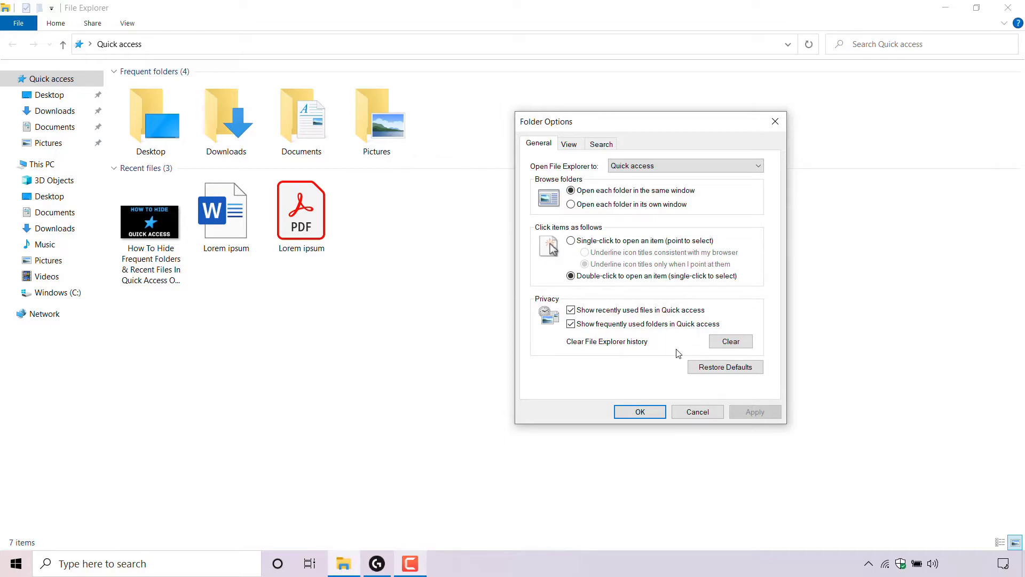
left_click(746, 347)
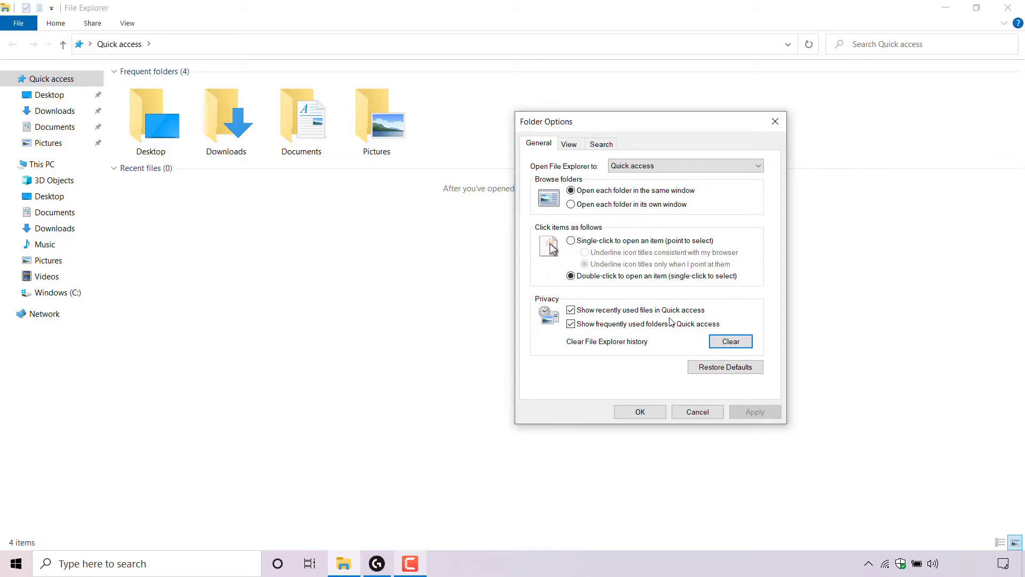
Turn off showing recently used files and frequently used folders in Quick access, then apply and close.
left_click(571, 310)
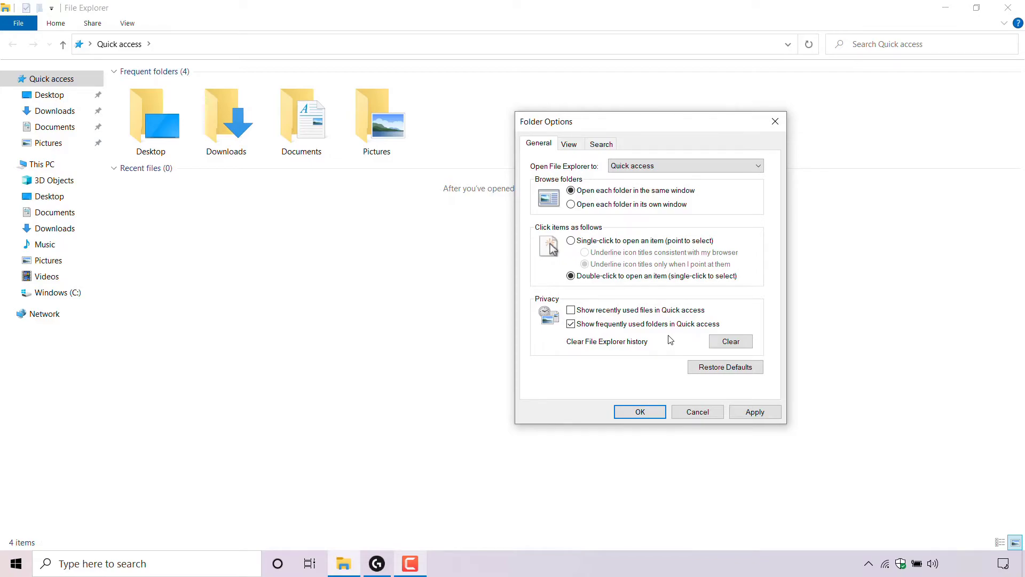
left_click(571, 328)
left_click(776, 416)
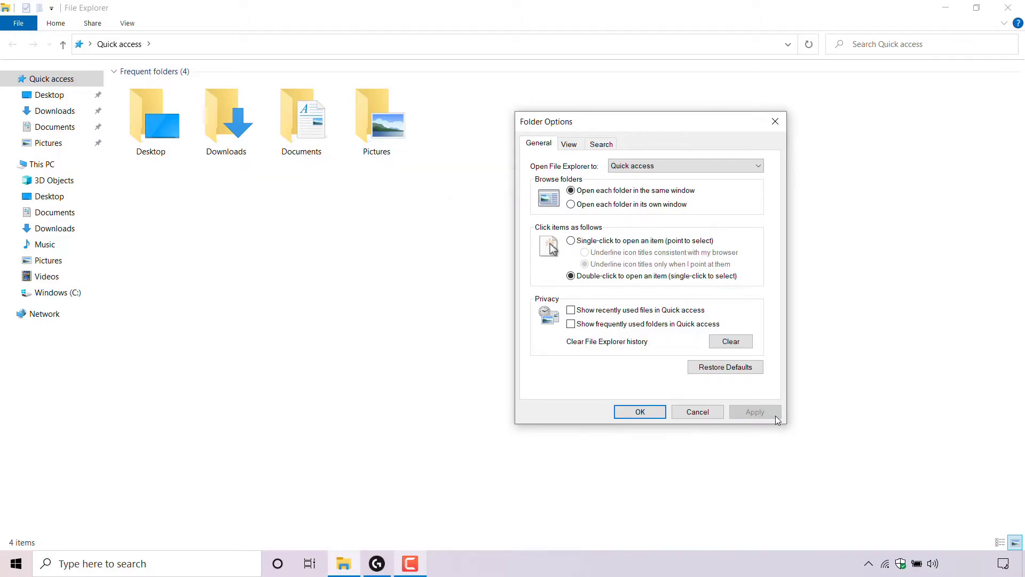
left_click(646, 410)
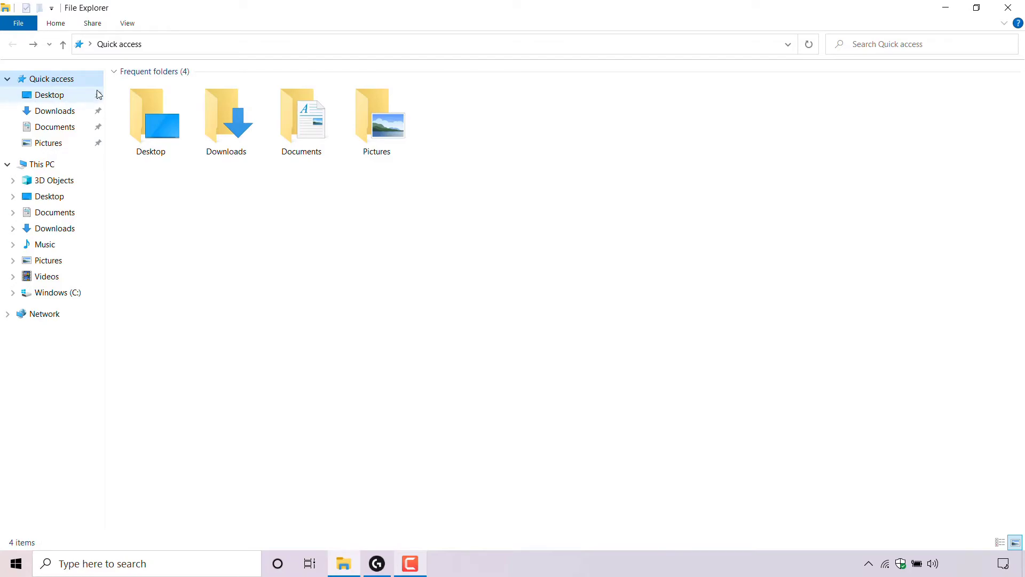
Remove the Desktop, Downloads, Documents and Pictures pins from Quick access one by one.
right_click(86, 95)
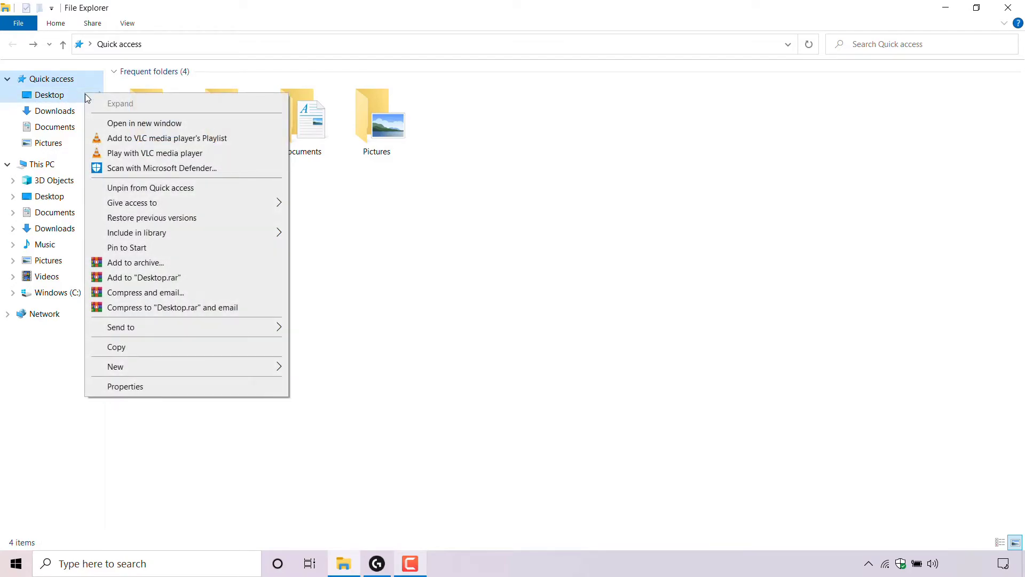
left_click(214, 188)
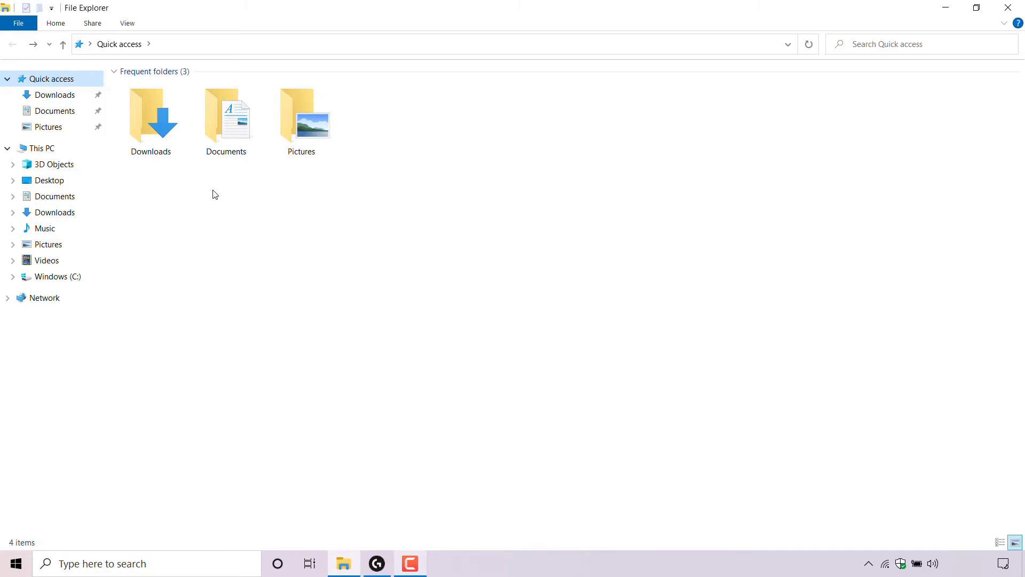
right_click(89, 95)
left_click(184, 188)
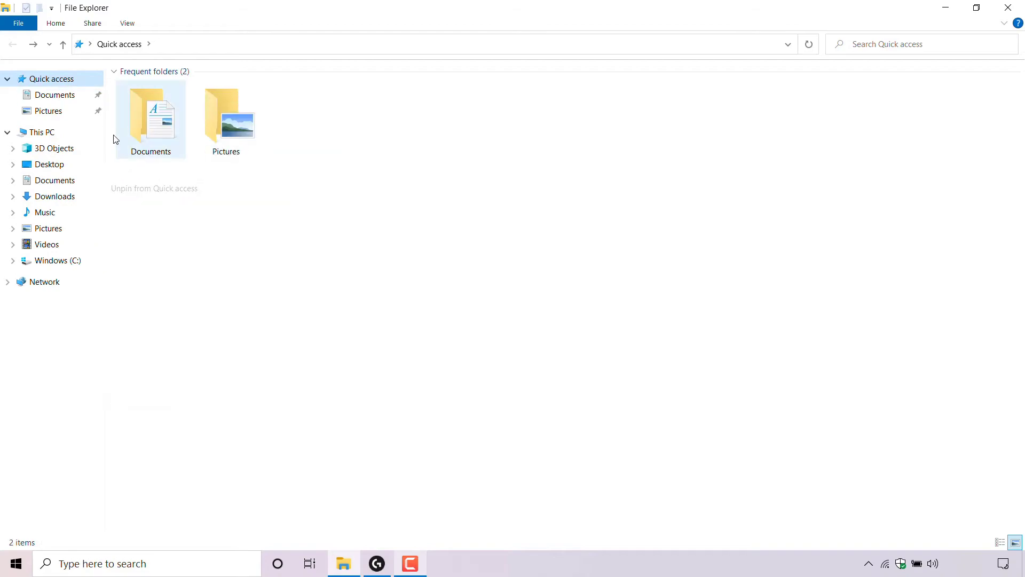
right_click(73, 100)
left_click(160, 193)
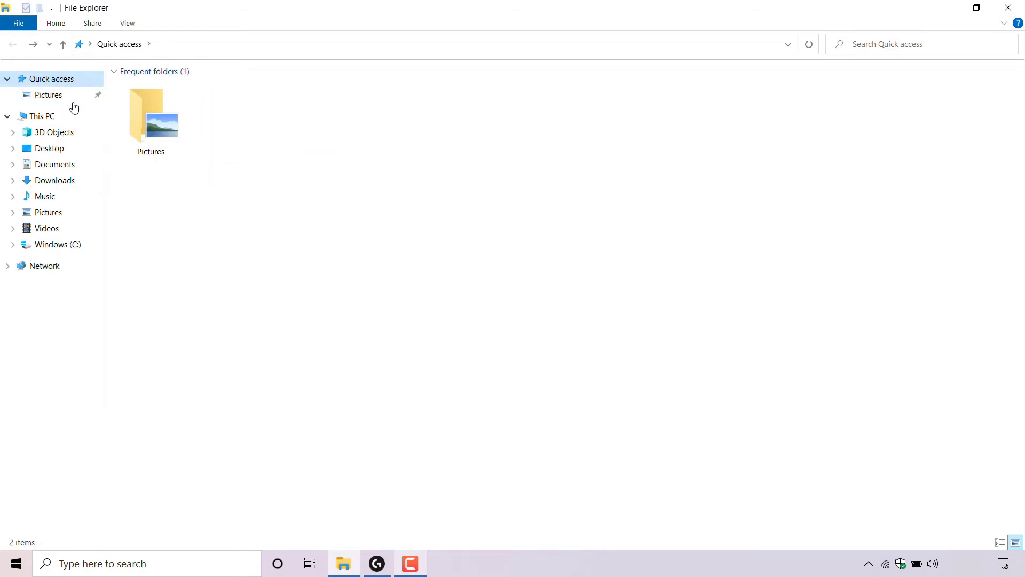
right_click(69, 96)
left_click(151, 193)
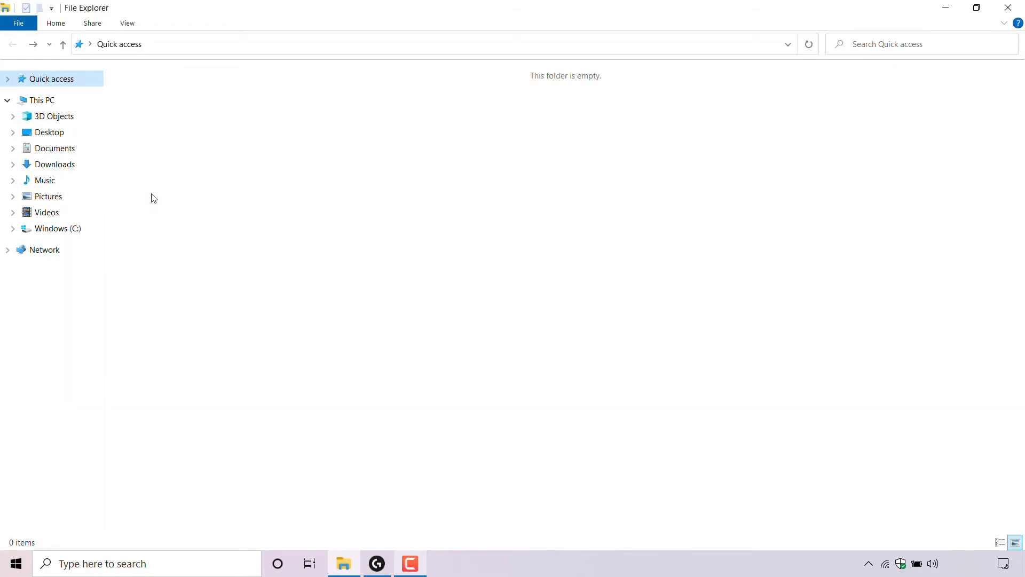